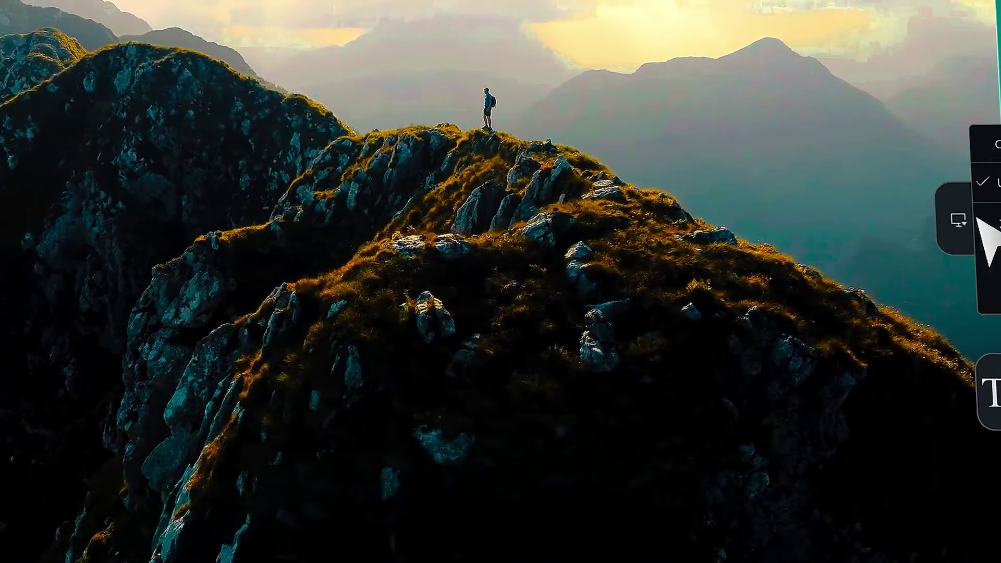
Step: Demo the preview ruler and pull guide lines out onto the preview
click(988, 225)
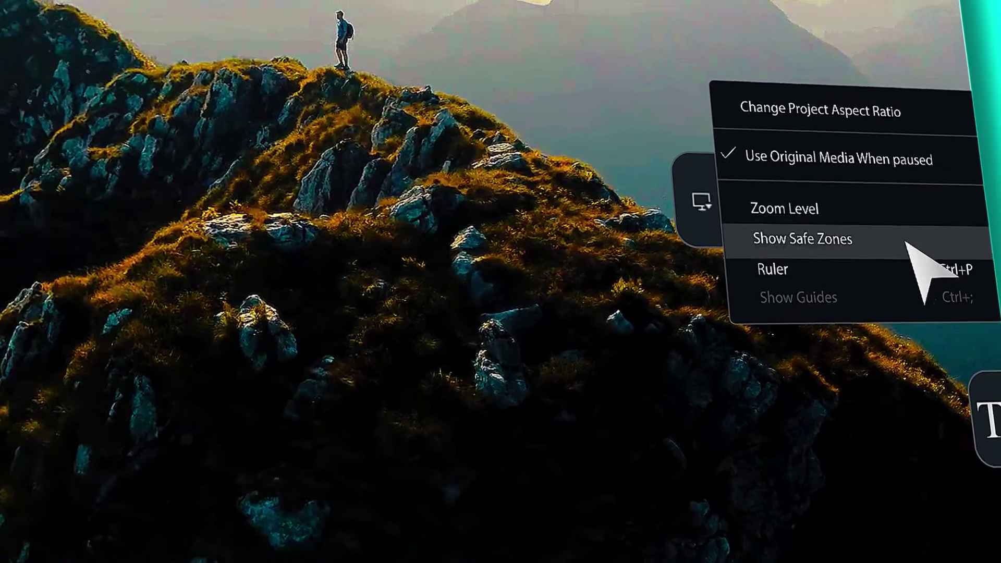
click(964, 269)
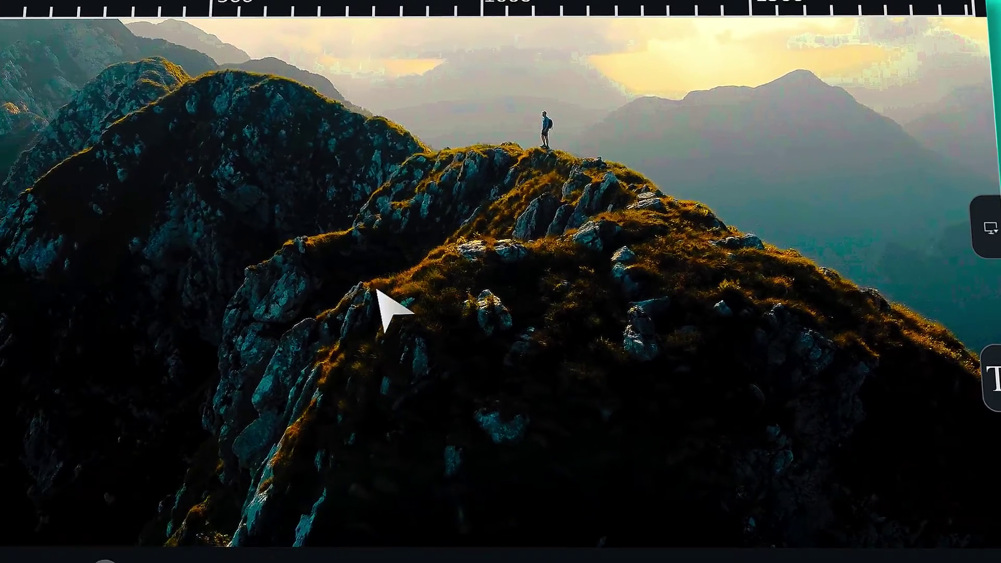
drag(52, 304, 851, 257)
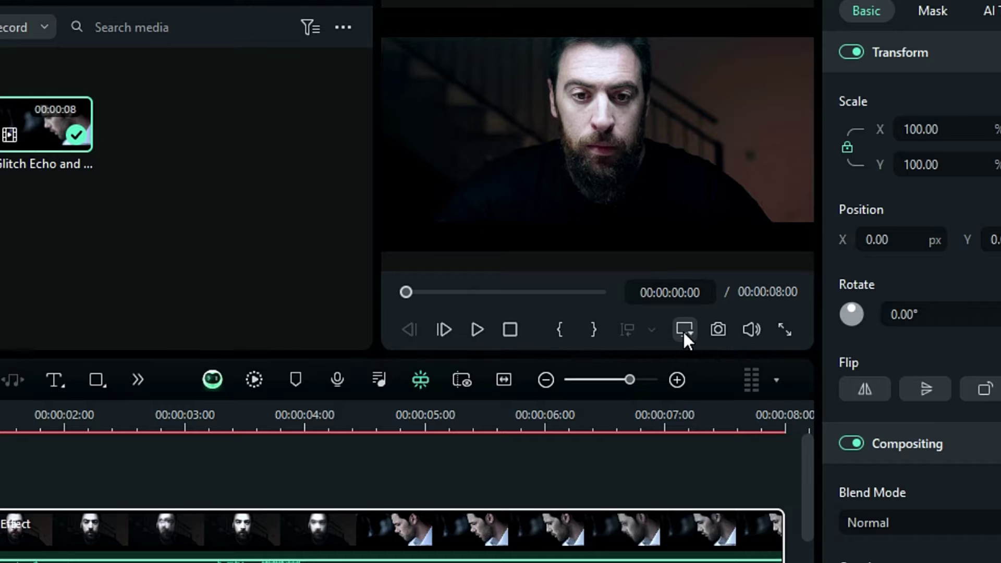
Step: Turn on the preview's pixel rulers from the display settings and the preview's right-click menu
click(684, 330)
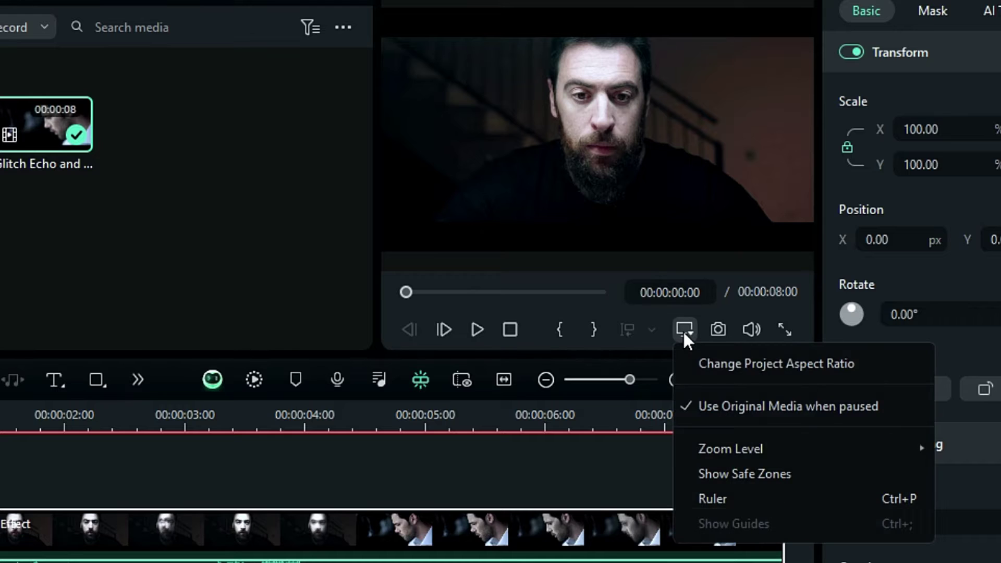
click(714, 499)
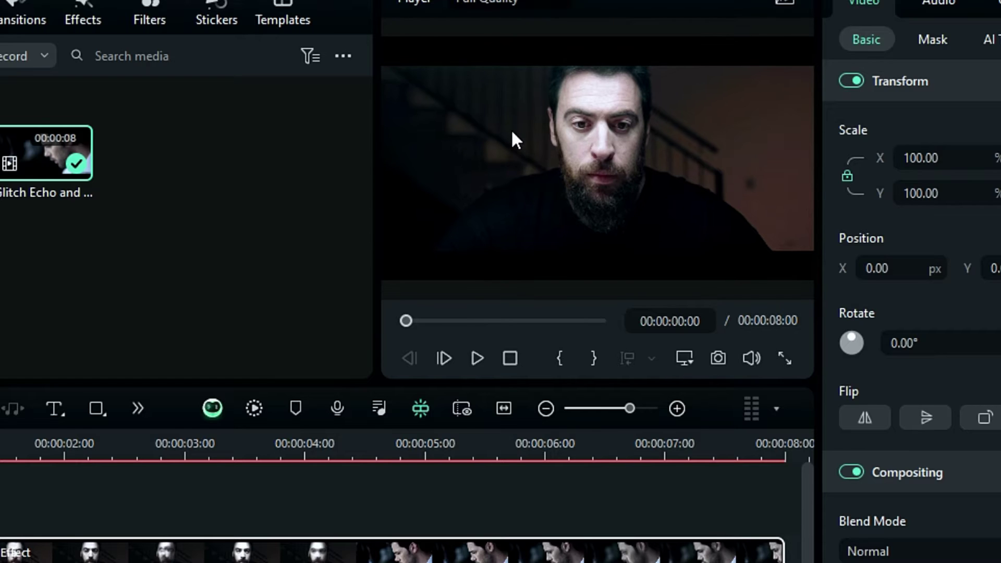
right_click(511, 129)
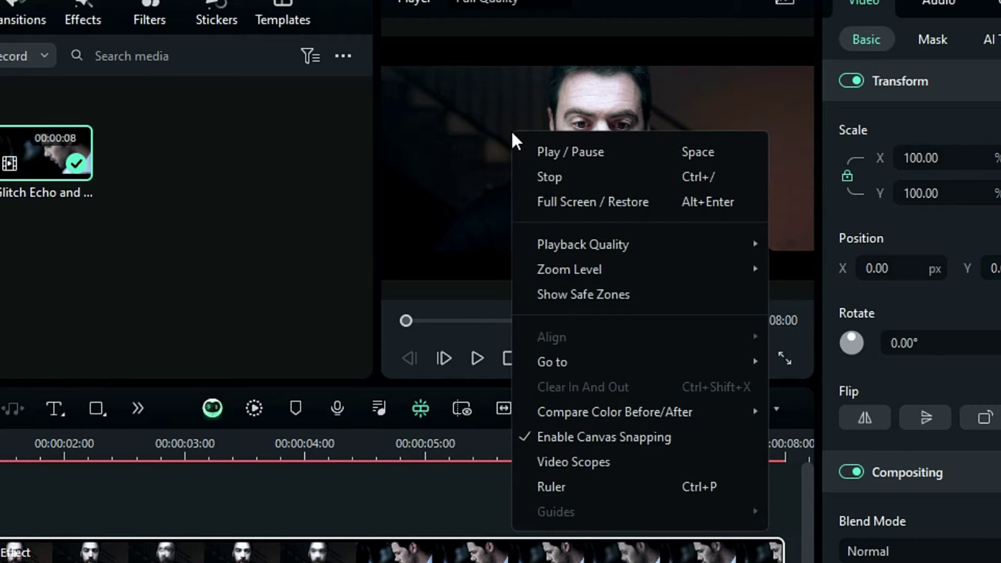
click(605, 484)
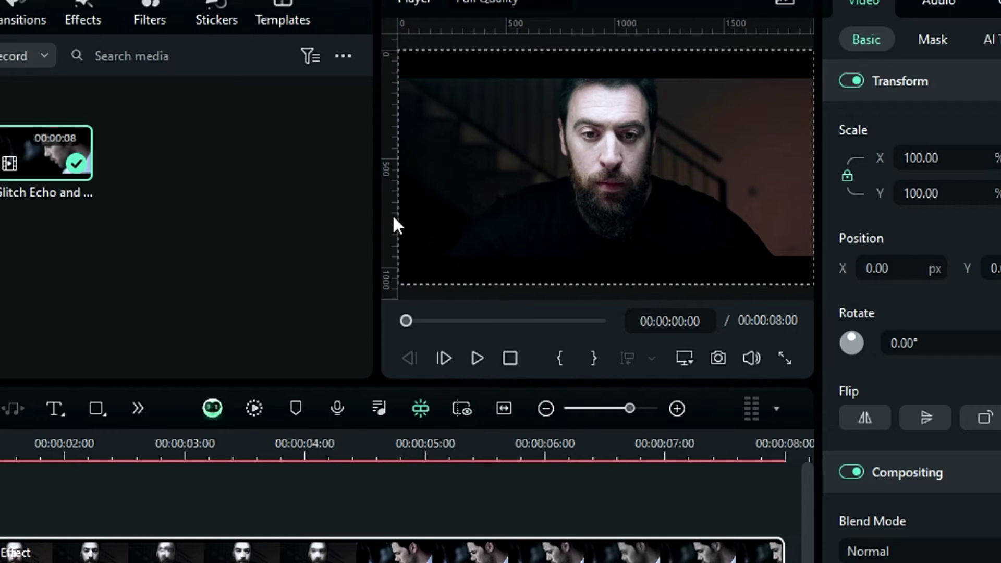
Step: Drag out three vertical green guides around the face, plus horizontal guides at eye level and beard
drag(398, 224, 522, 235)
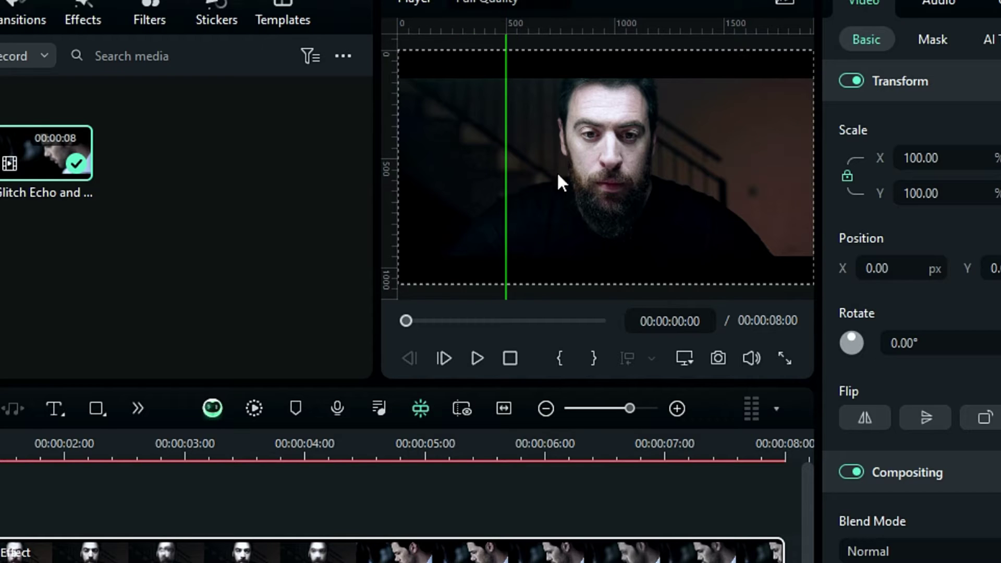
drag(649, 33, 668, 149)
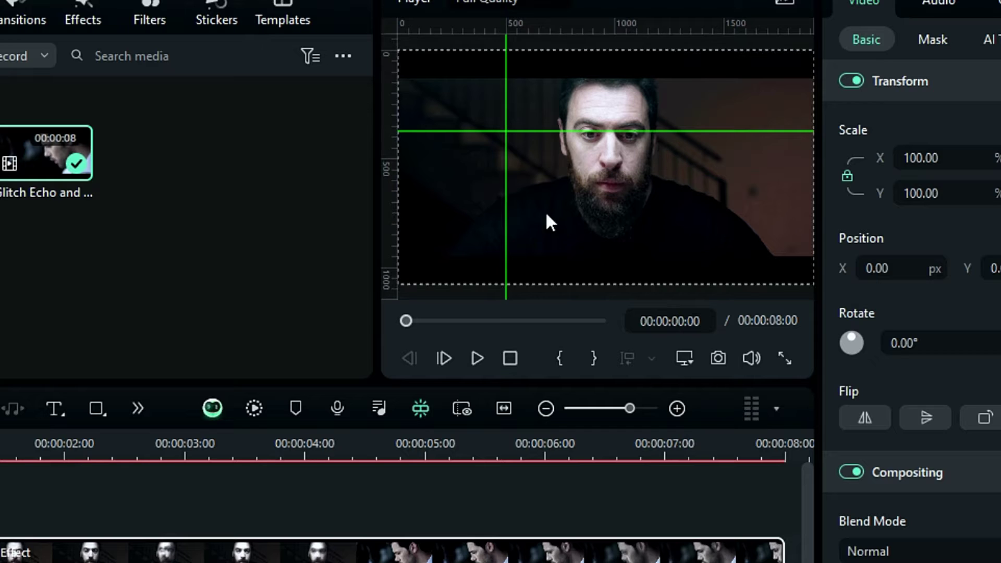
drag(390, 203, 696, 204)
drag(394, 202, 599, 201)
drag(559, 31, 581, 206)
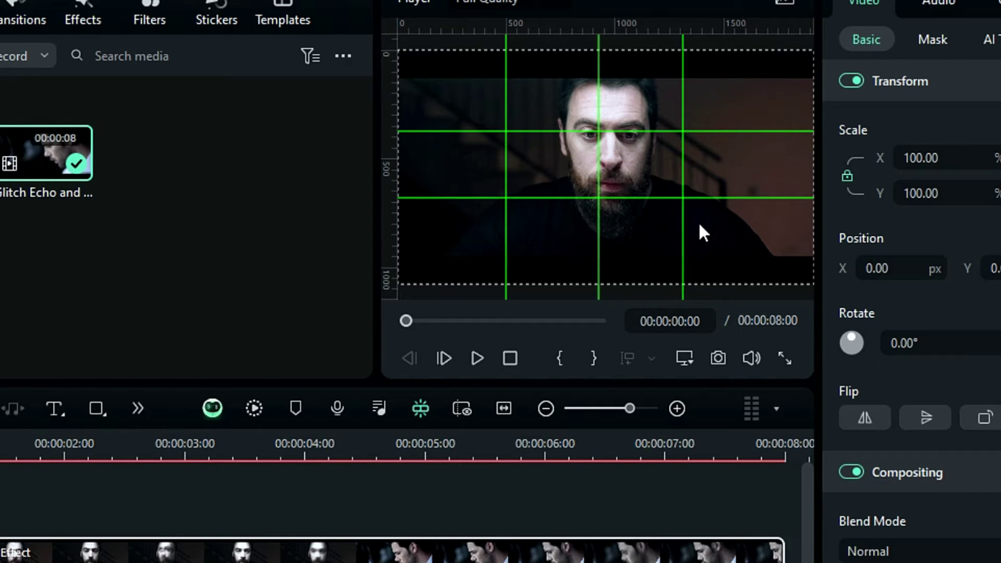
right_click(392, 173)
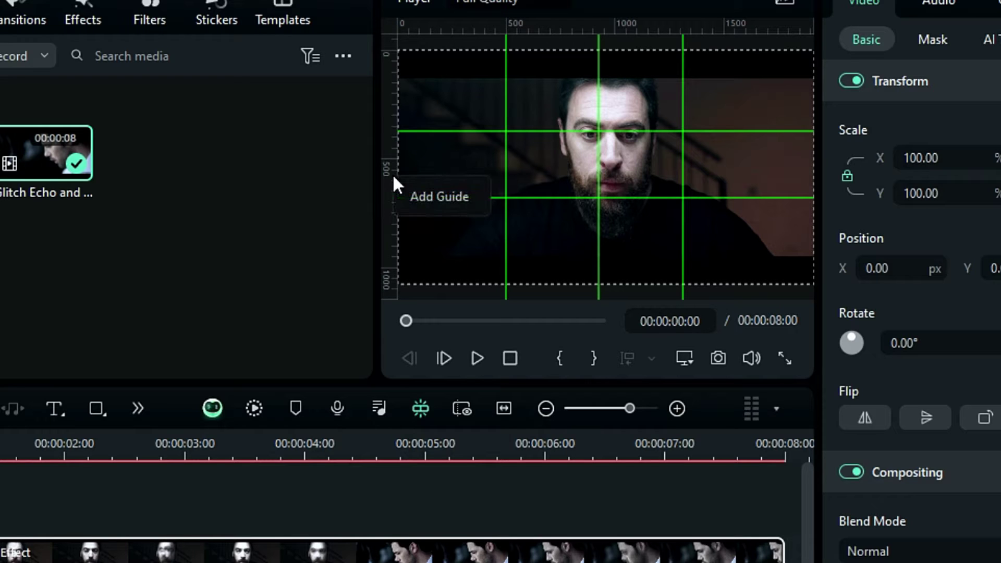
Step: Create an orange vertical guide at position 1900 through Add Guide
click(415, 192)
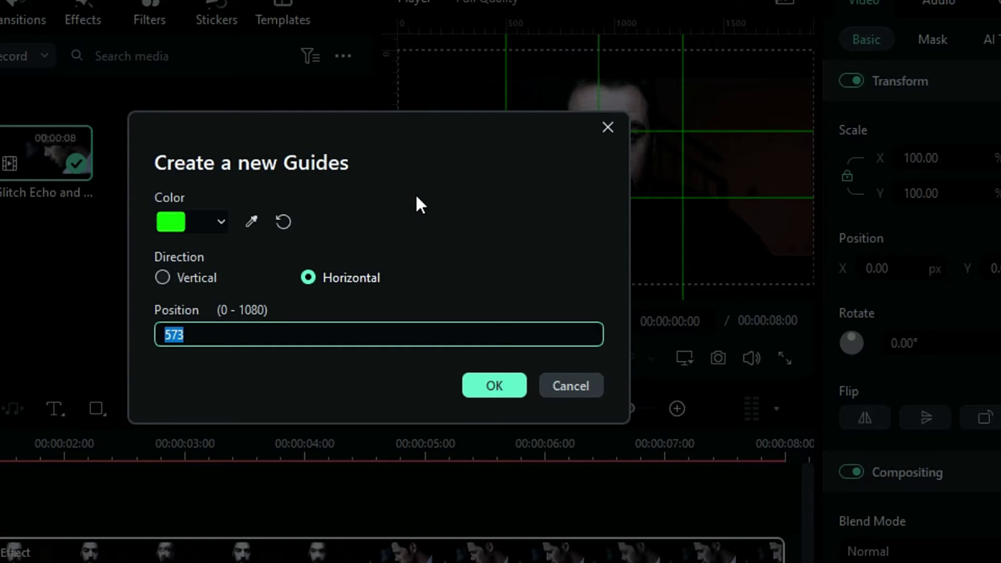
click(184, 230)
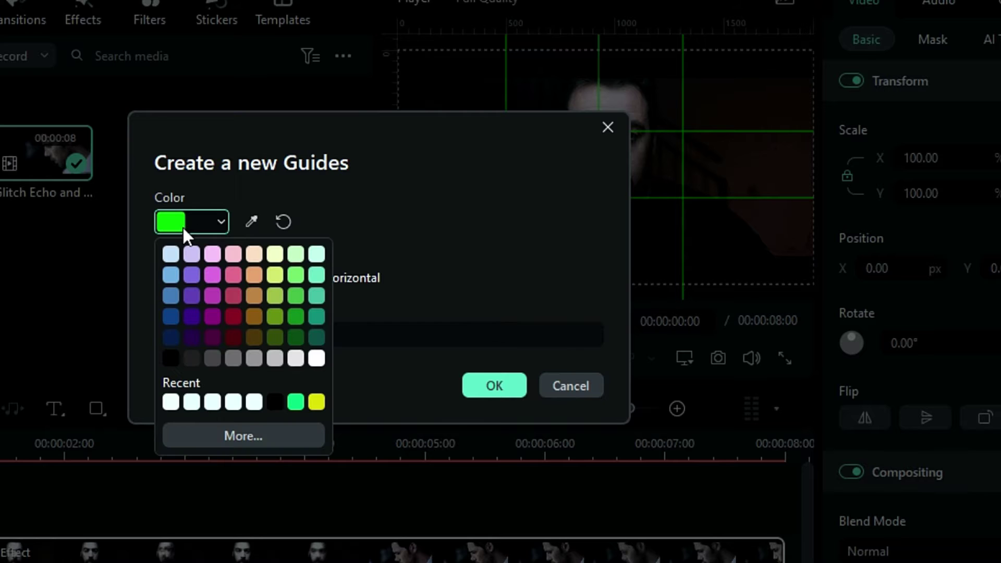
click(243, 436)
click(482, 453)
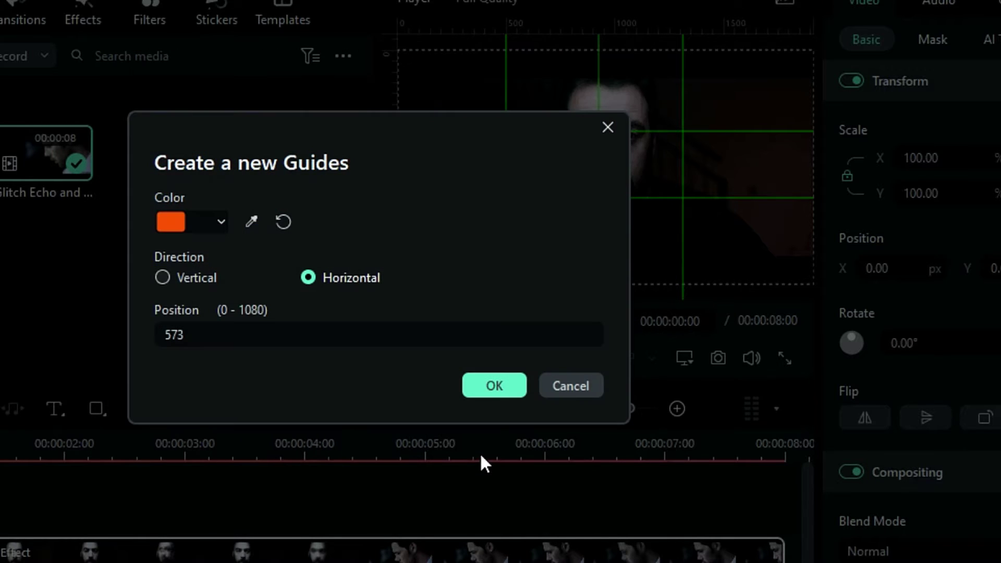
click(193, 282)
click(310, 279)
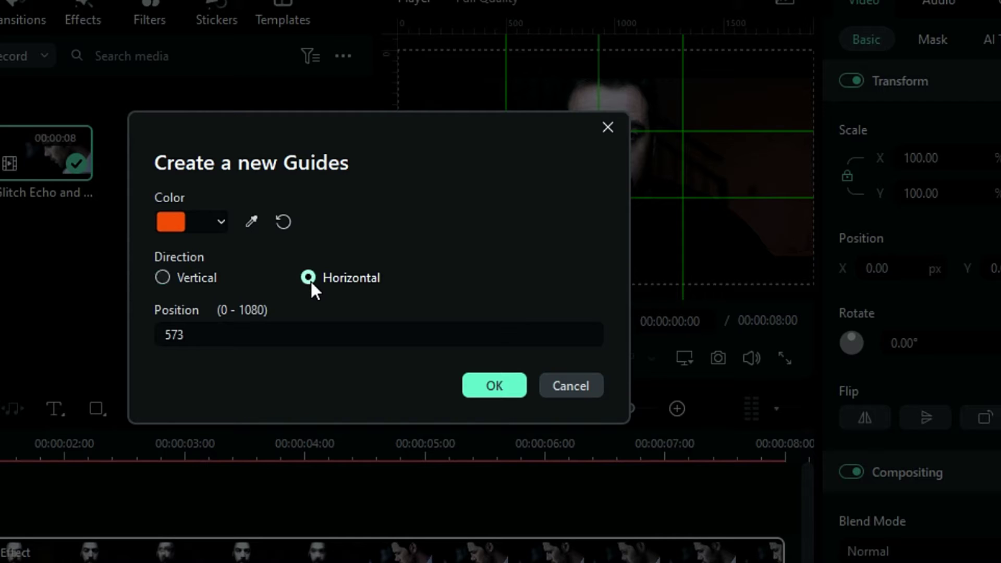
click(204, 283)
click(216, 334)
text(1900)
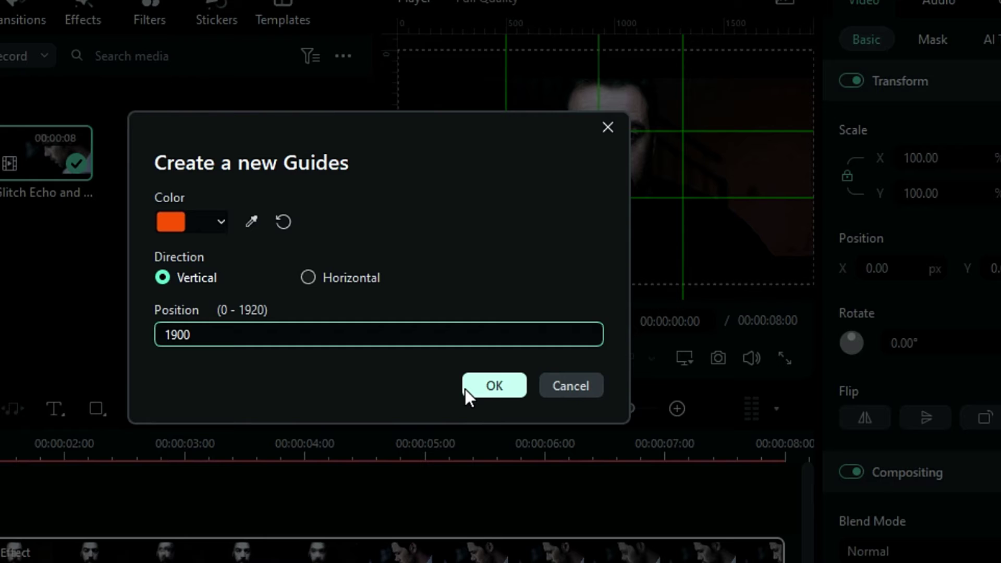
click(465, 389)
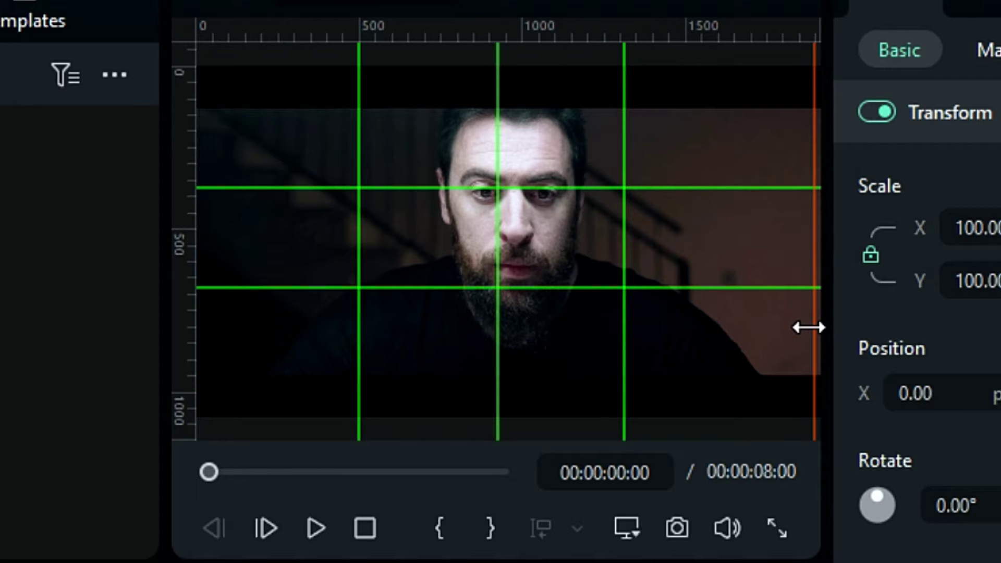
Step: Move the orange guide left to 1727 and respace the three green vertical guides around the face
drag(809, 326, 734, 335)
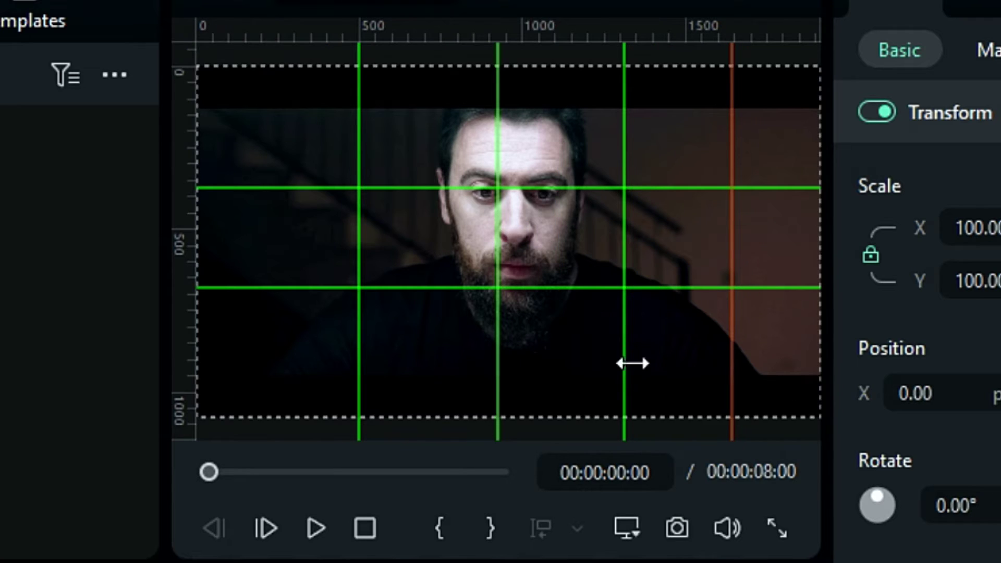
mouse_move(633, 361)
mouse_down()
mouse_move(646, 358)
mouse_move(638, 354)
mouse_up()
mouse_move(504, 350)
mouse_down()
mouse_move(541, 349)
mouse_move(513, 347)
mouse_up()
drag(372, 364, 392, 369)
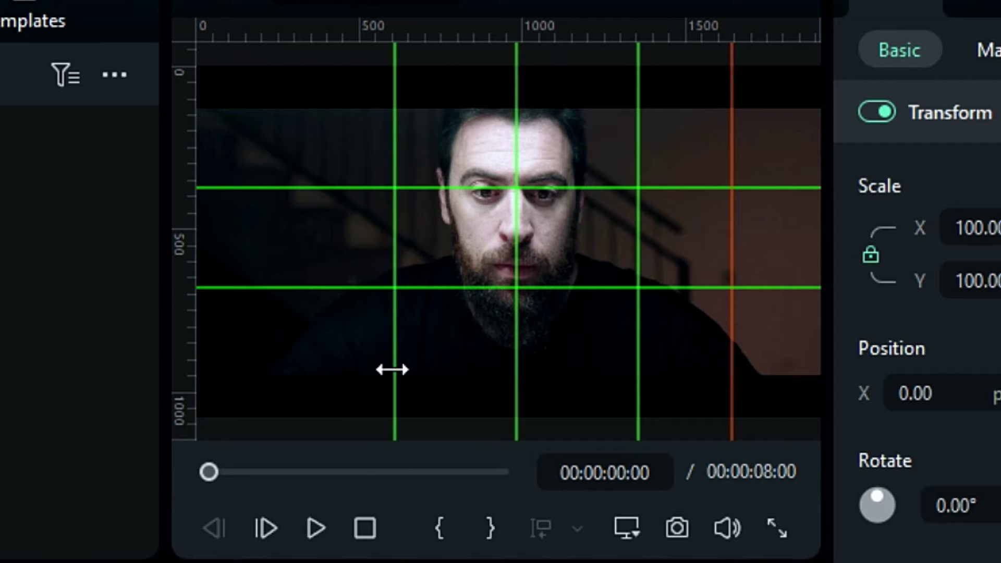
right_click(455, 274)
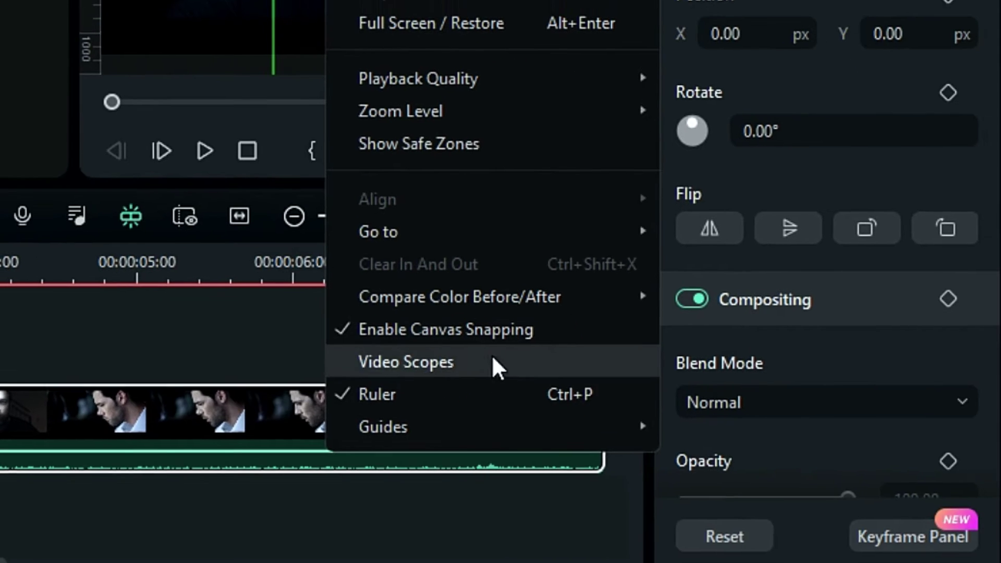
Step: Lock the guides from the preview's Guides menu, then unlock them again
mouse_move(521, 411)
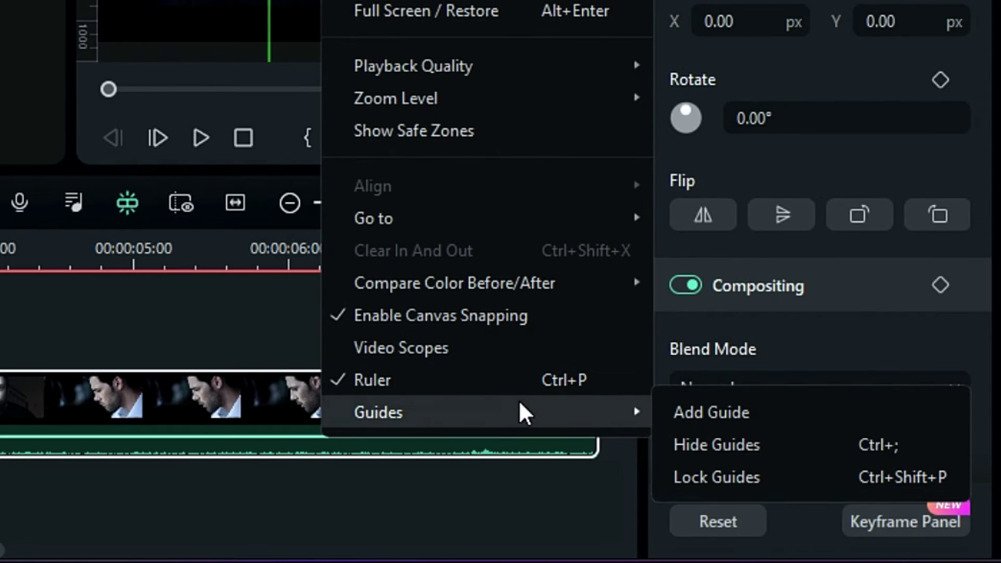
click(699, 475)
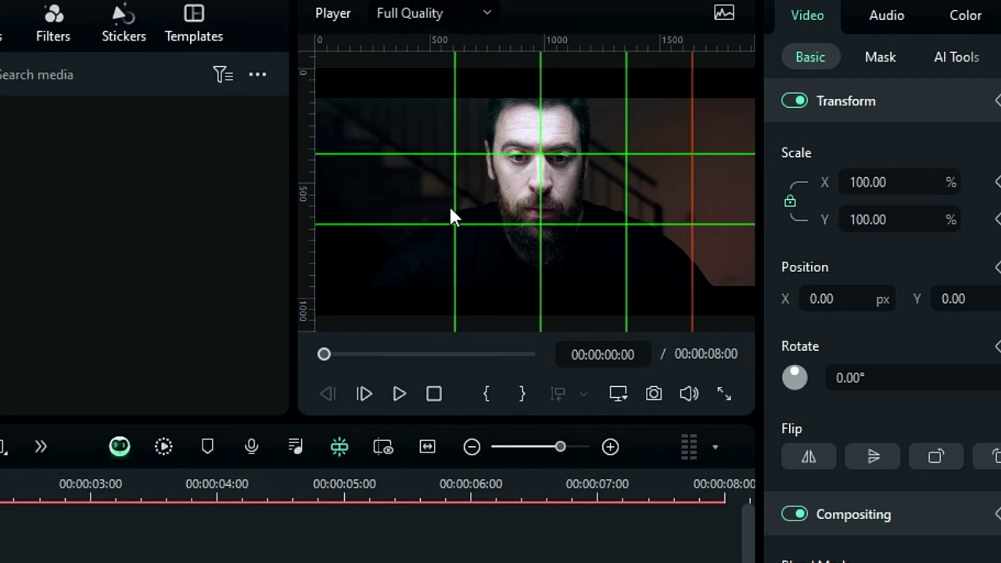
right_click(452, 209)
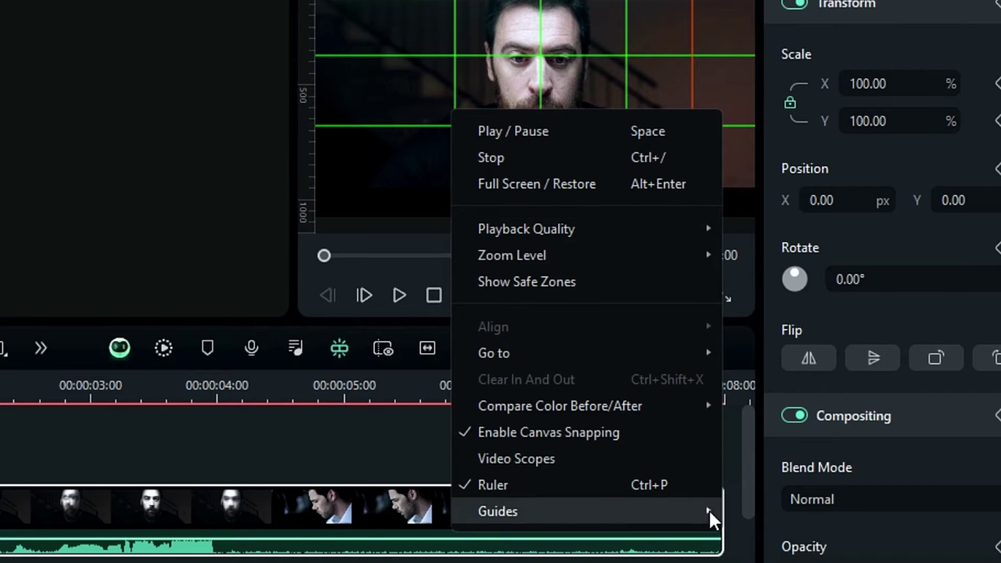
mouse_move(708, 441)
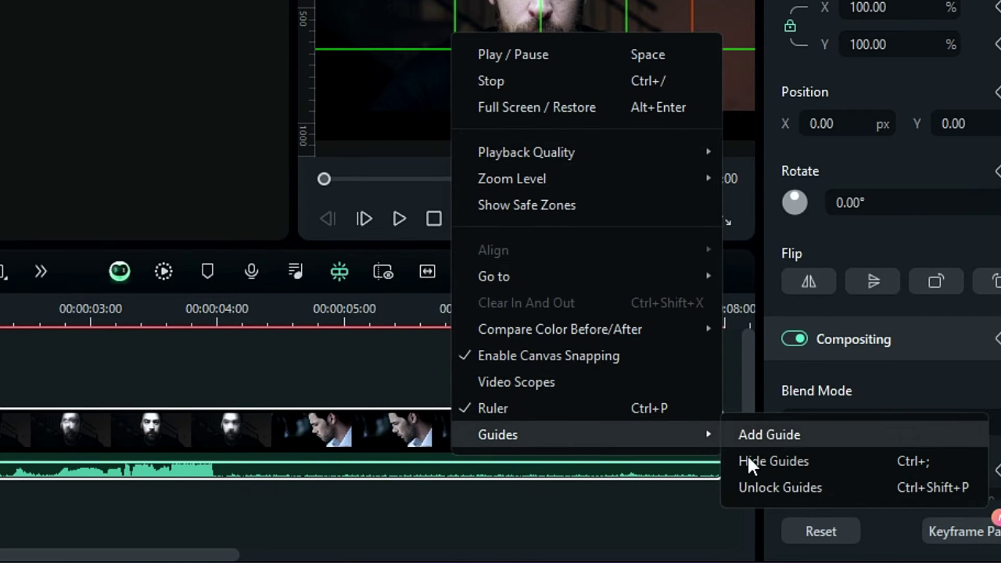
click(778, 486)
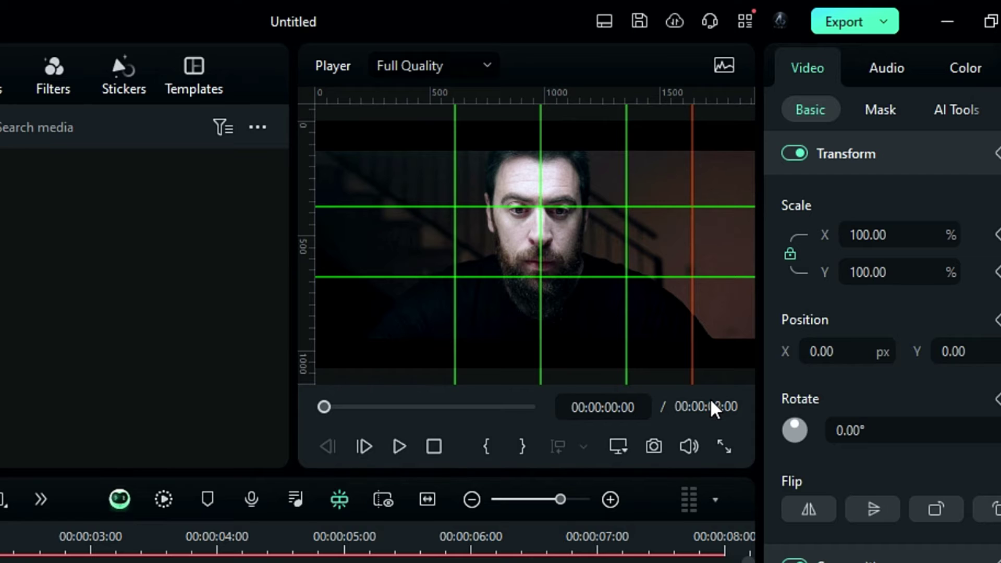
click(616, 448)
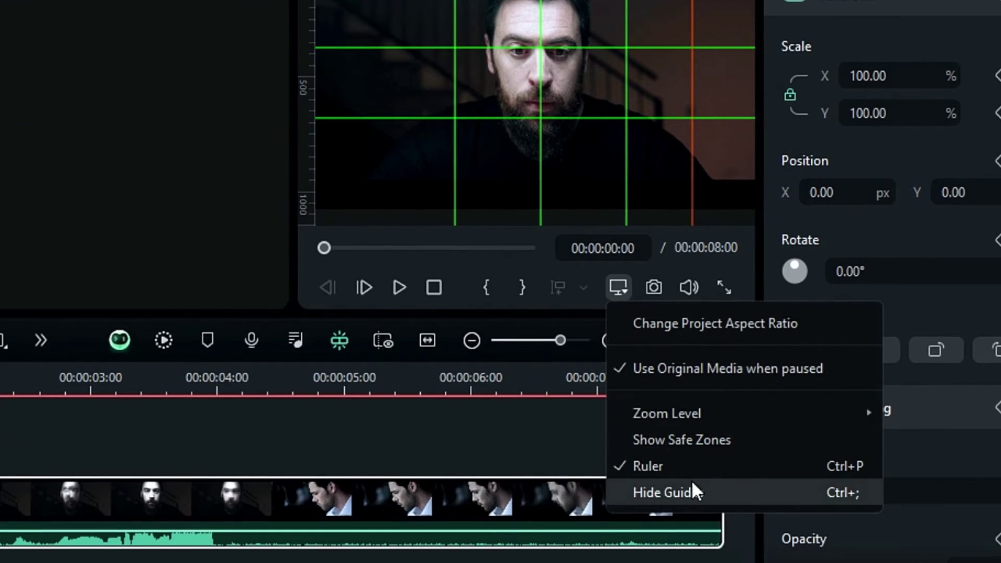
Step: Hide the guide lines on the preview, then show them again
click(696, 489)
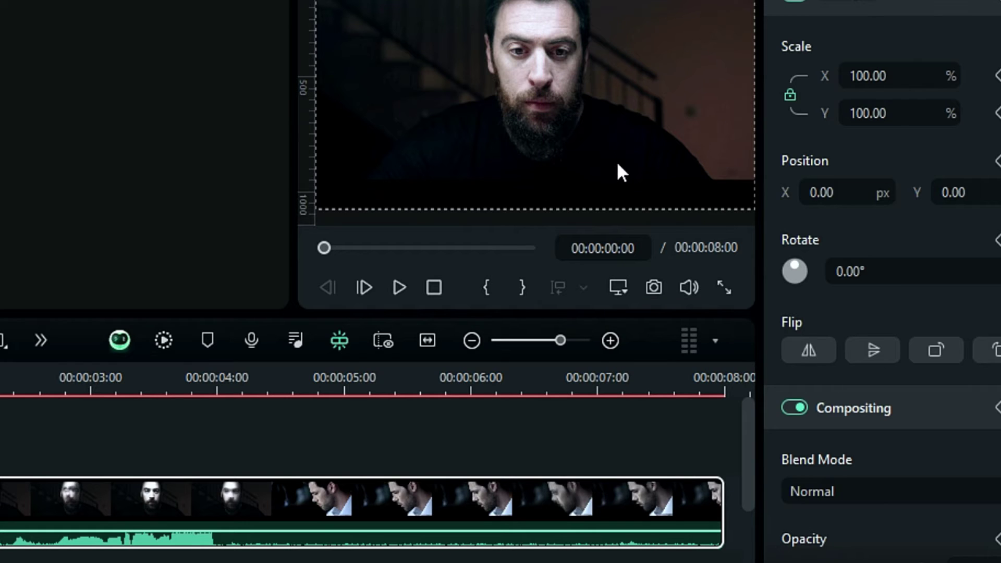
click(620, 290)
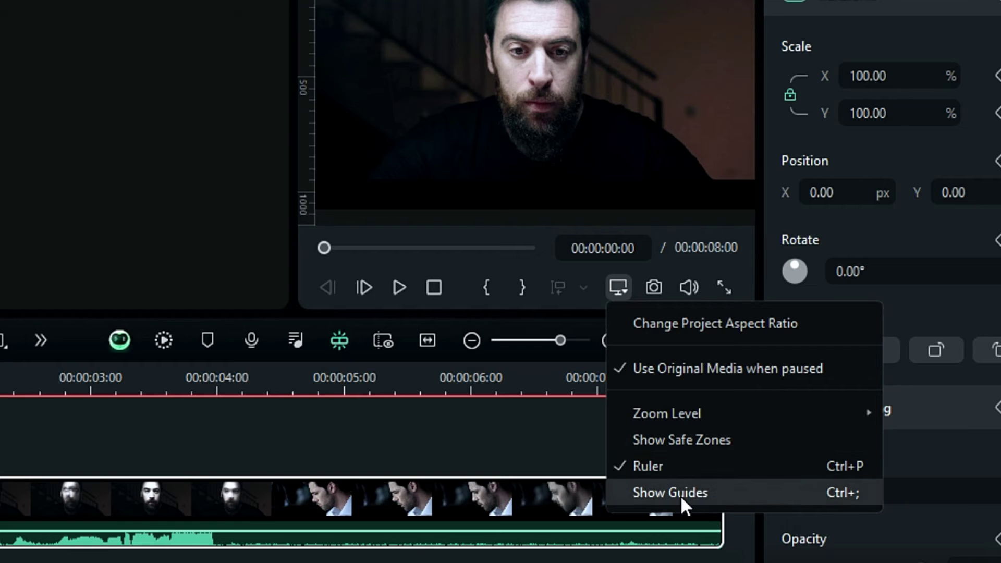
click(681, 494)
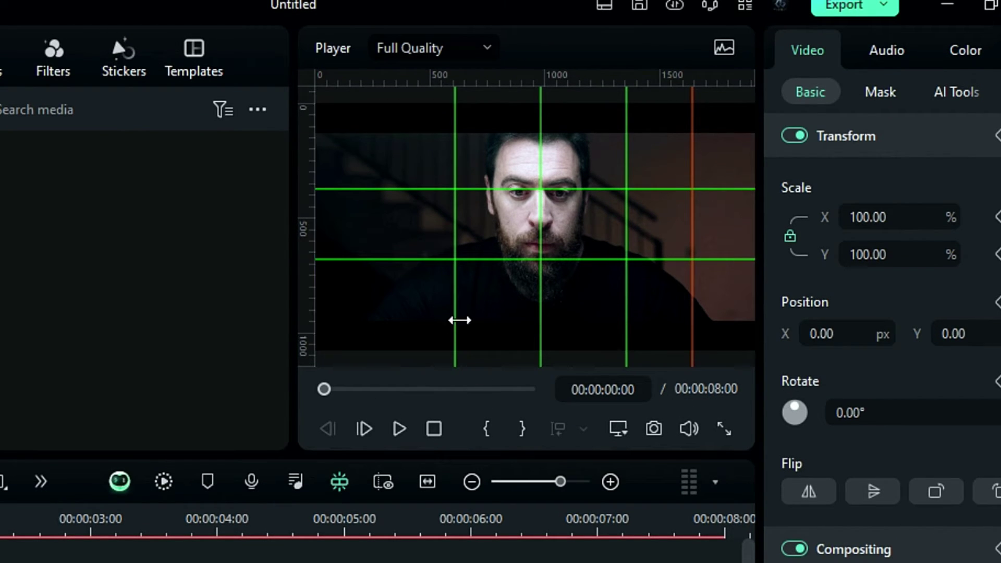
Step: Delete all six guide lines from the preview one by one
right_click(450, 224)
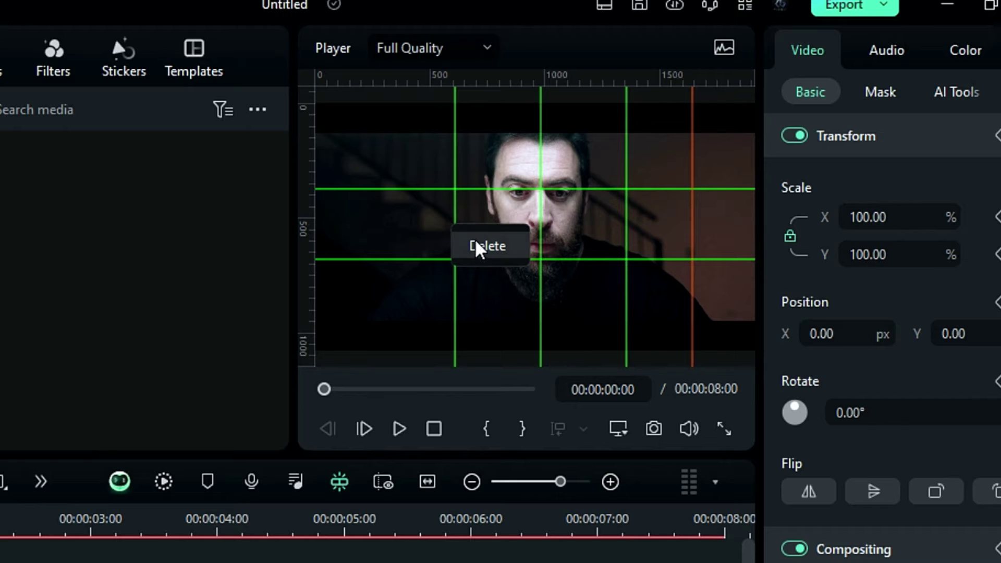
click(469, 244)
right_click(540, 242)
click(555, 261)
right_click(695, 238)
click(733, 257)
right_click(627, 315)
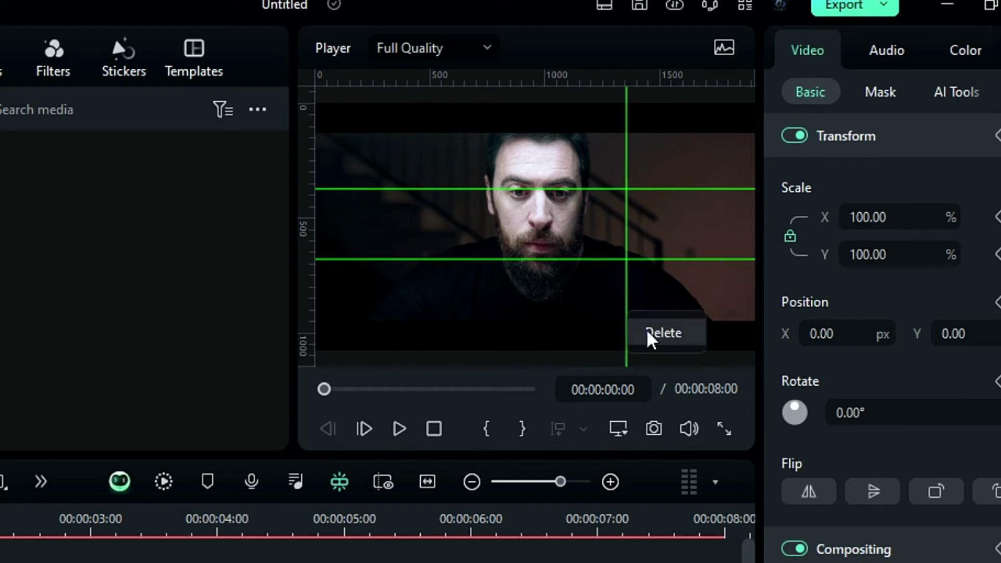
click(657, 333)
right_click(446, 259)
click(477, 284)
right_click(459, 190)
click(487, 211)
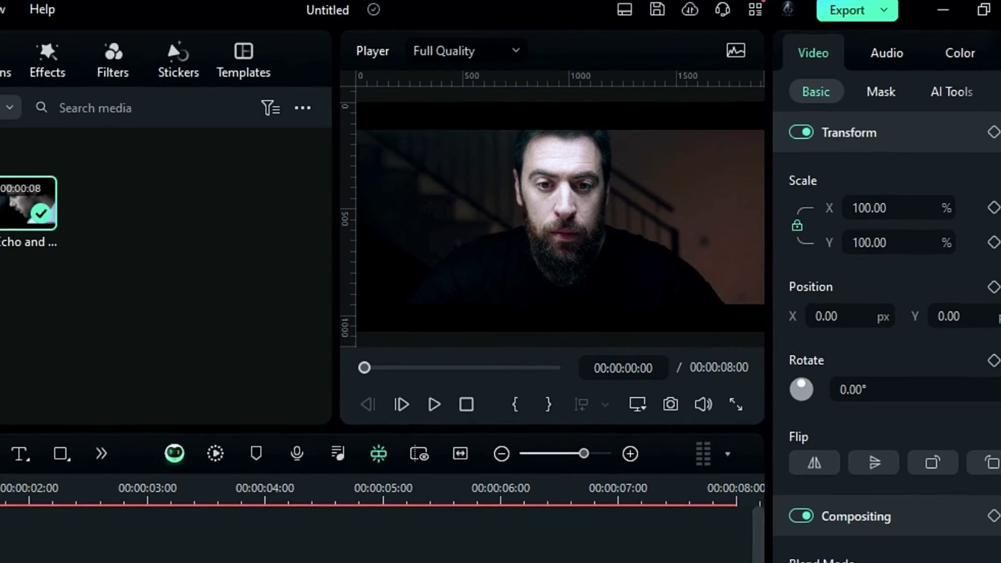
Step: Add a Default Title above the clip, retype it as 'ANIMATION' and choose its font
click(103, 74)
drag(86, 284, 118, 429)
double_click(651, 178)
text(ANIMATION)
click(844, 218)
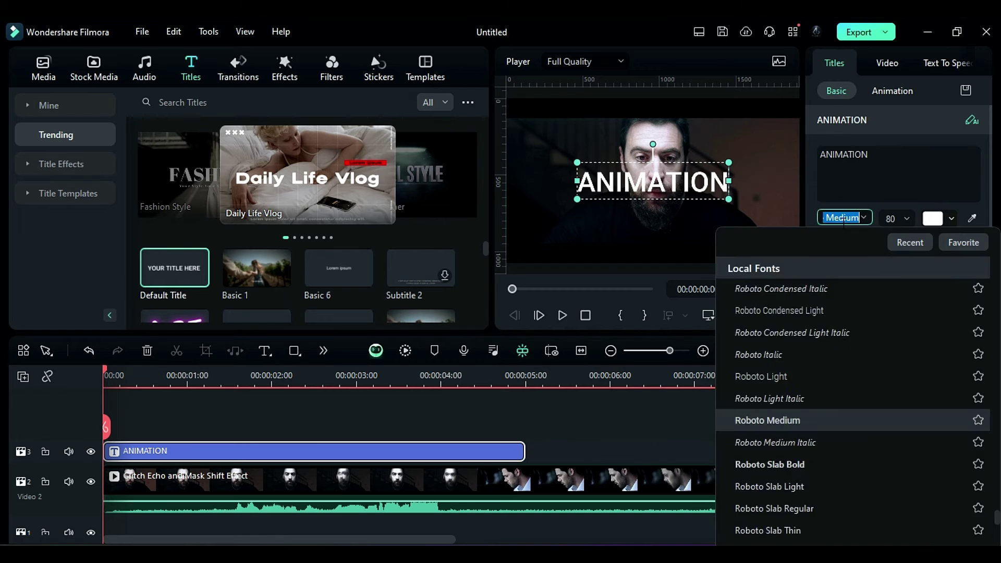
click(174, 268)
Step: Add a second title reading 'World' in a yellow script font
drag(174, 267, 125, 449)
triple_click(834, 155)
text(World)
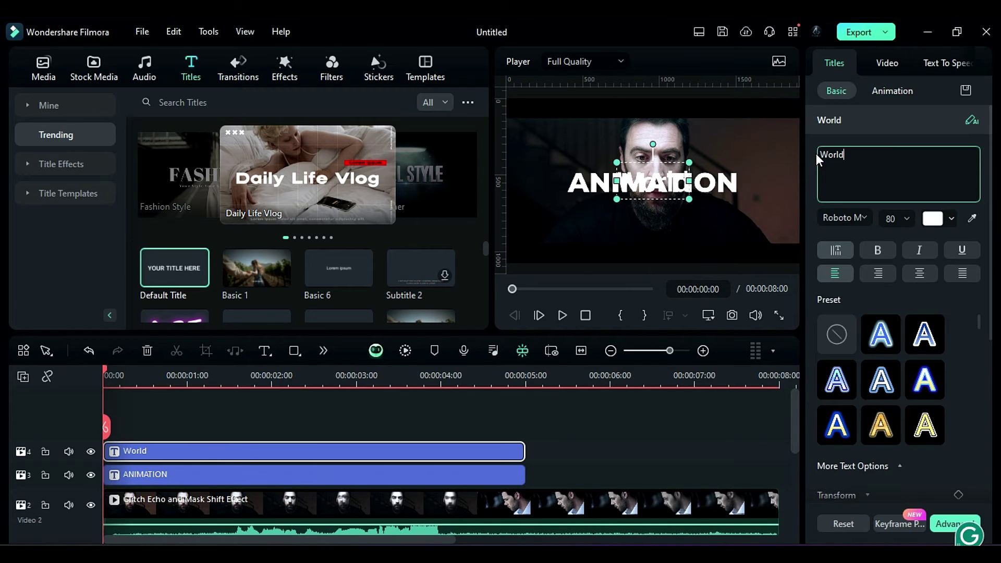
click(844, 218)
click(933, 218)
click(593, 405)
click(603, 422)
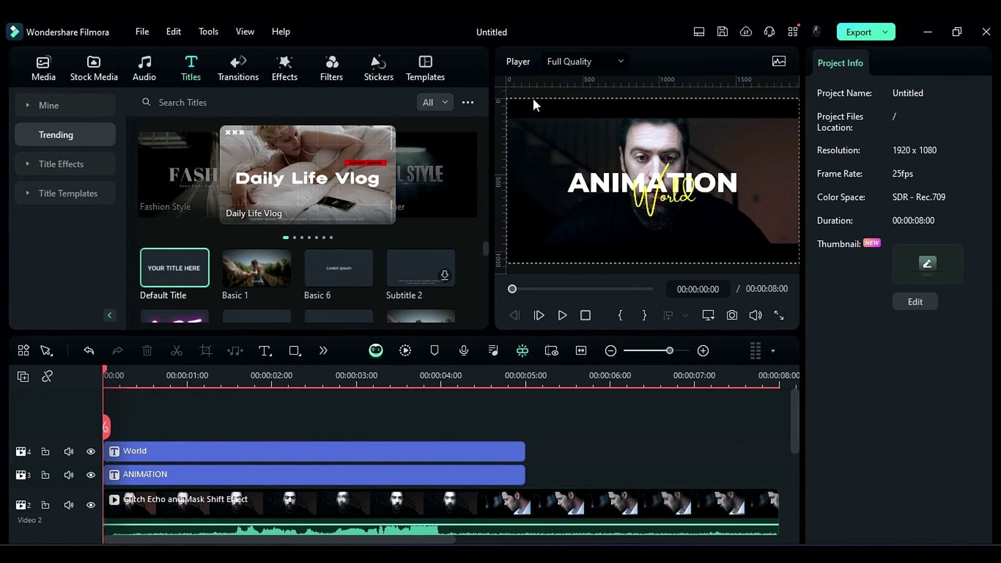
Step: Drag two horizontal guides to the top and bottom of the ANIMATION text
drag(533, 85, 521, 191)
drag(544, 86, 542, 191)
click(553, 194)
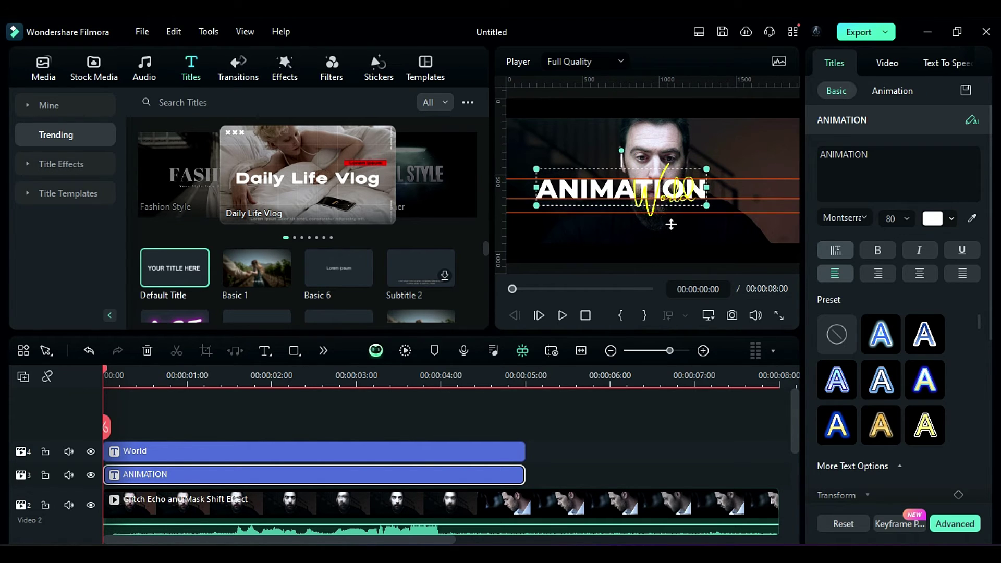
Step: Move the World title to the end of ANIMATION and enlarge it to size 135
drag(518, 165, 713, 186)
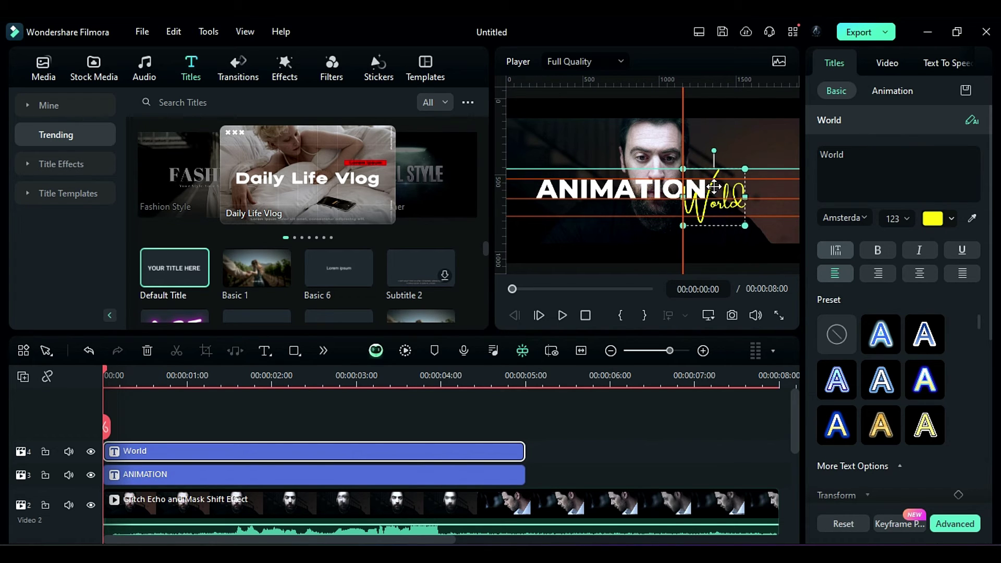
drag(714, 186, 715, 187)
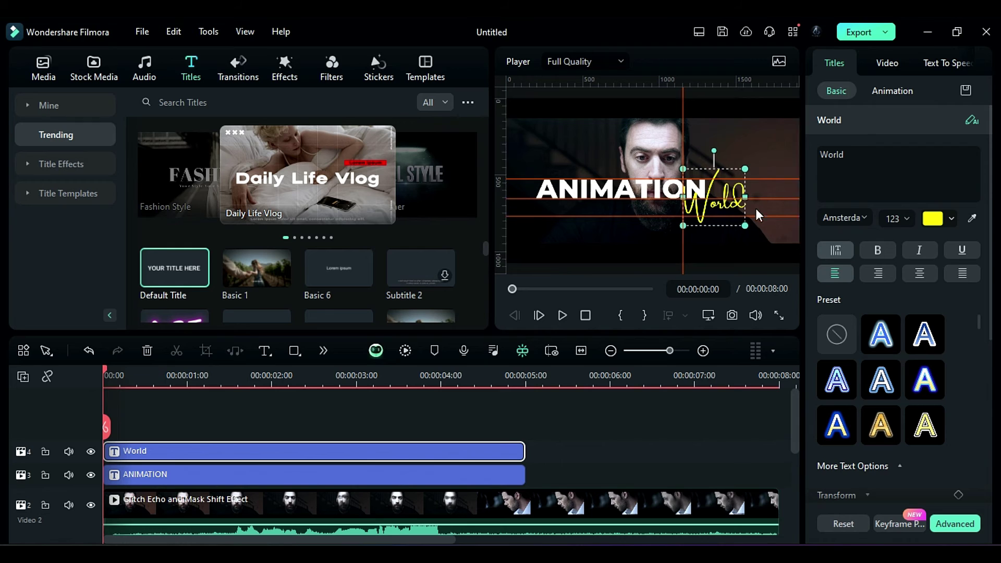
drag(747, 166, 751, 163)
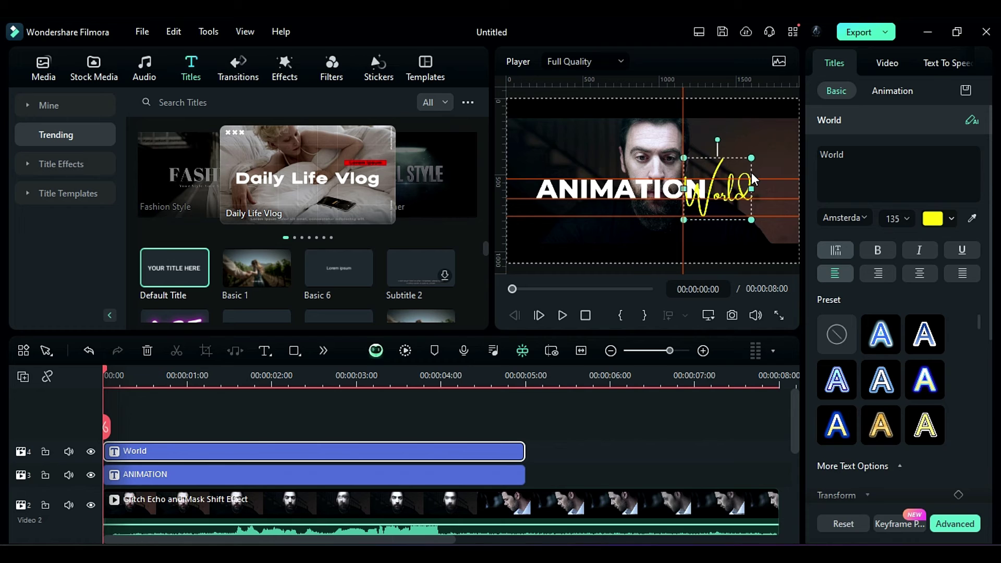
Step: Hide the guide lines and deselect the World title
click(708, 315)
click(740, 452)
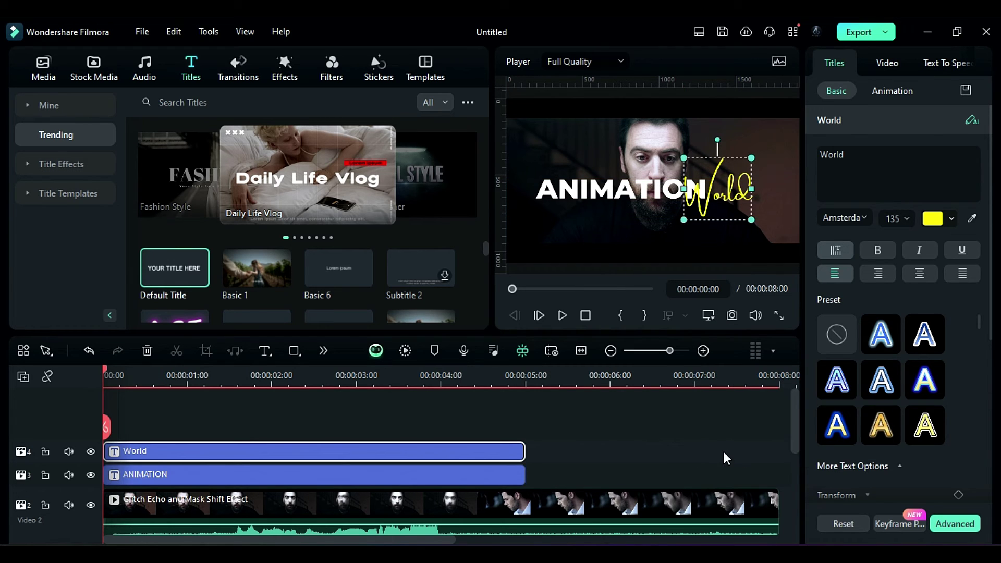
click(725, 453)
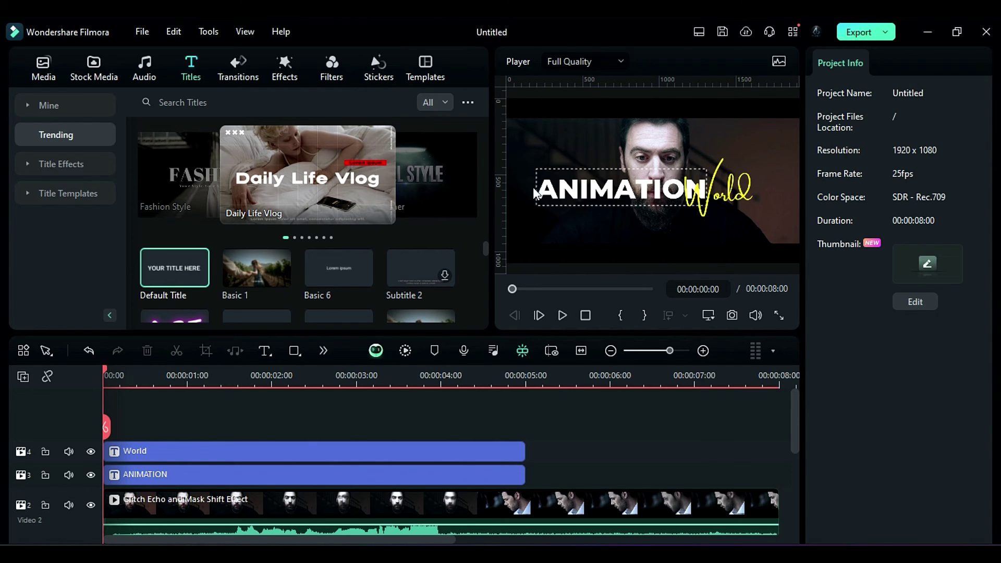
Step: Show the orange guides again over the titles and shift one vertical guide
click(708, 315)
click(733, 452)
drag(576, 151, 750, 156)
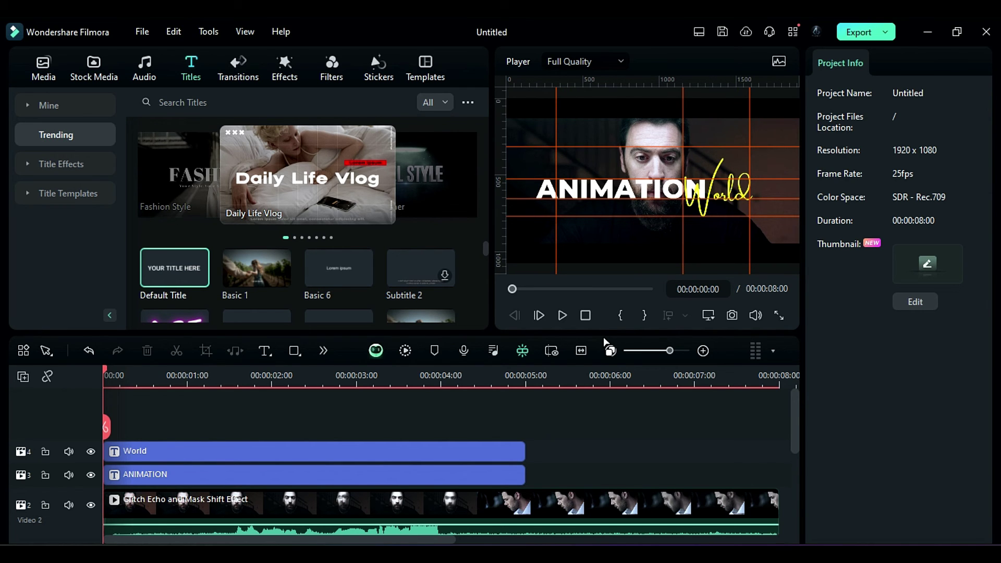